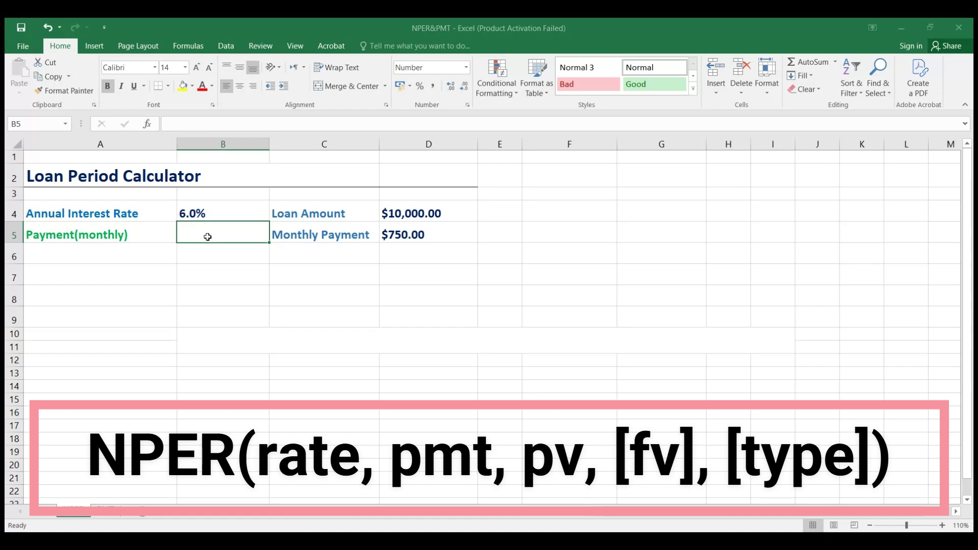
- Start an NPER formula in cell B5 using the annual interest rate in B4 divided by 12 as the rate
double_click(208, 236)
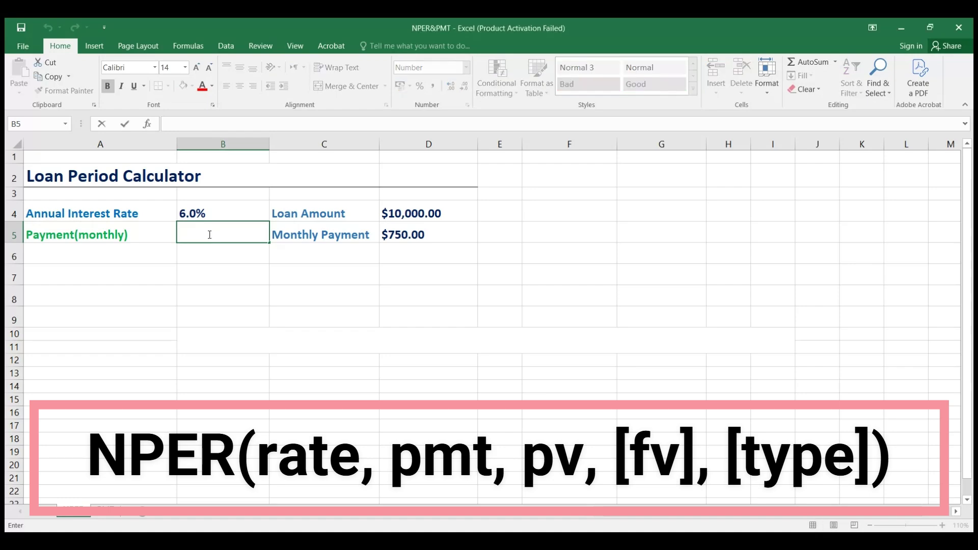
text(=)
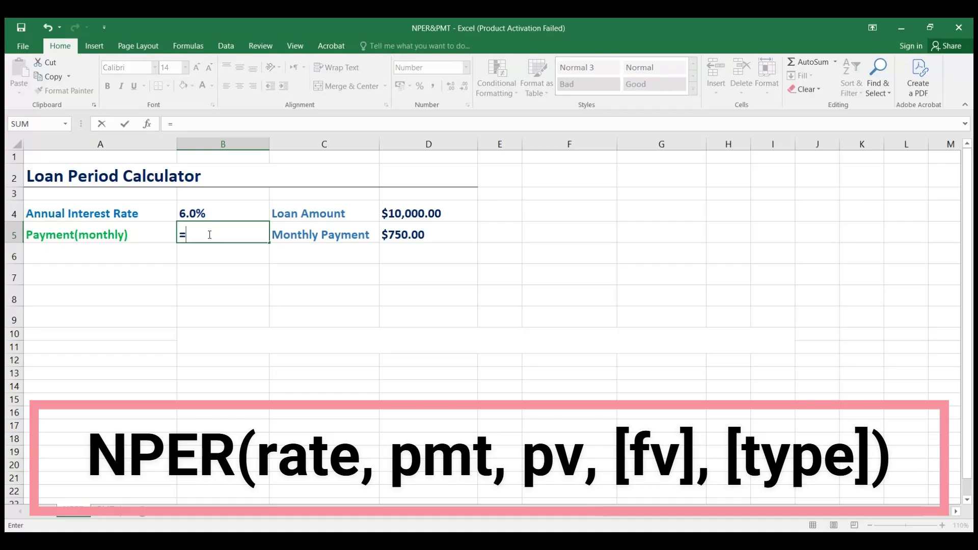
text(NP)
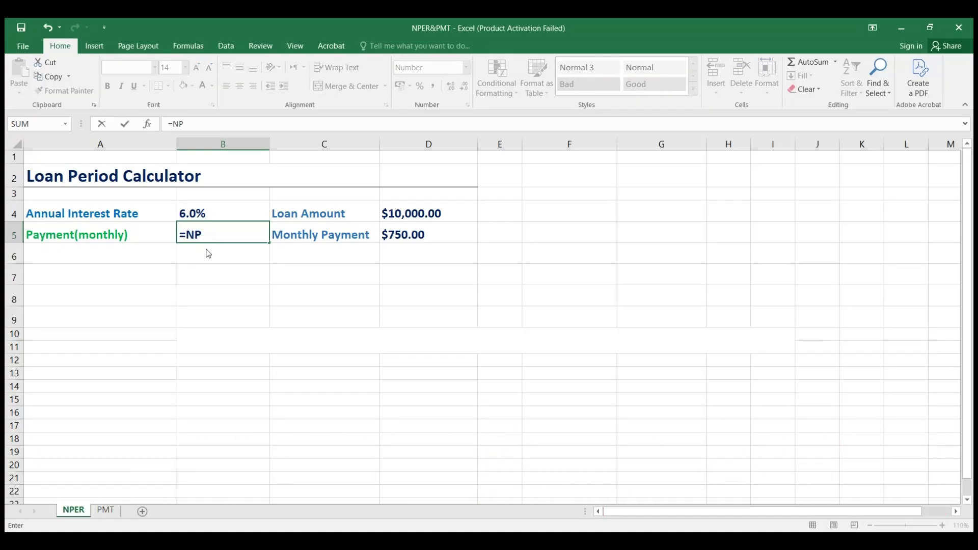
text(ER()
click(214, 214)
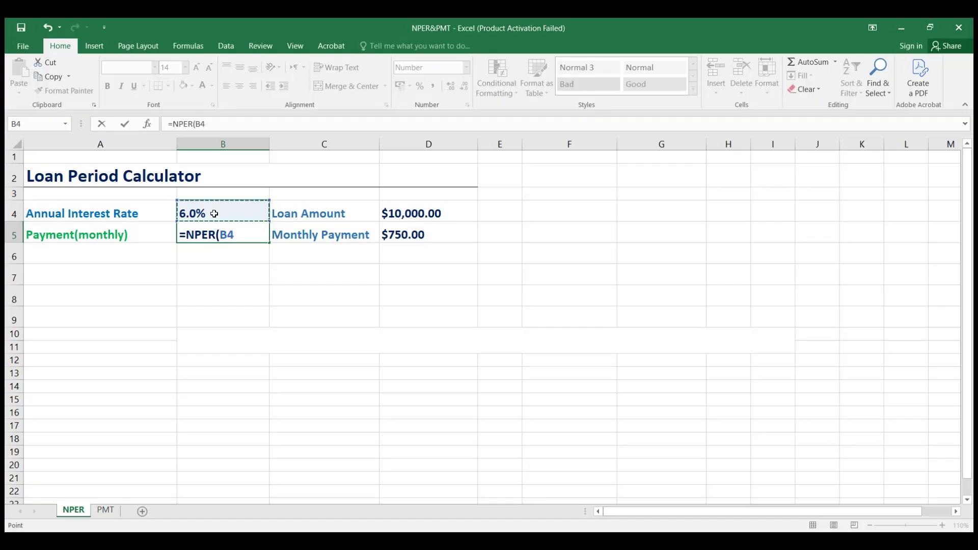
text(/12,)
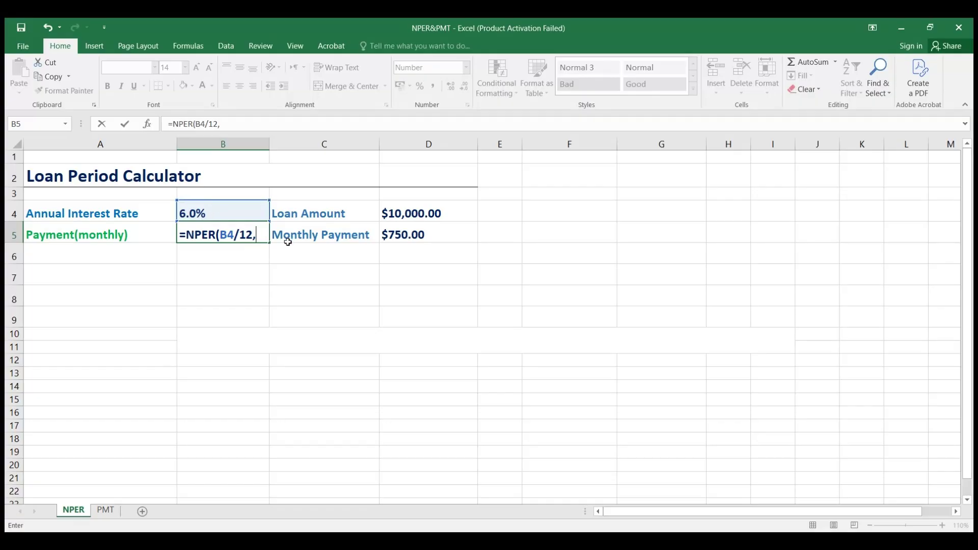
- Complete the NPER formula with -D5 as the payment, D4 as the present value, and 0 for both future value and type
click(404, 235)
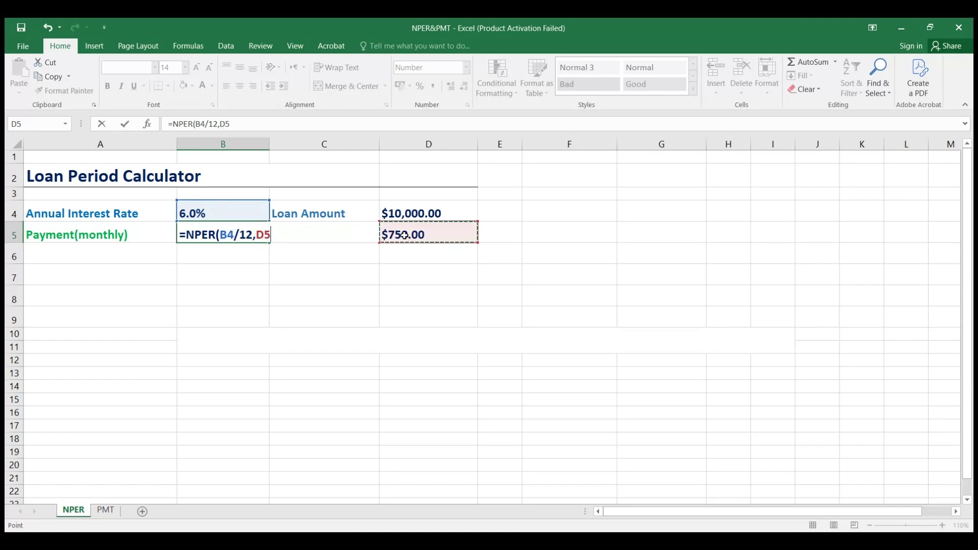
click(259, 233)
text(-D5)
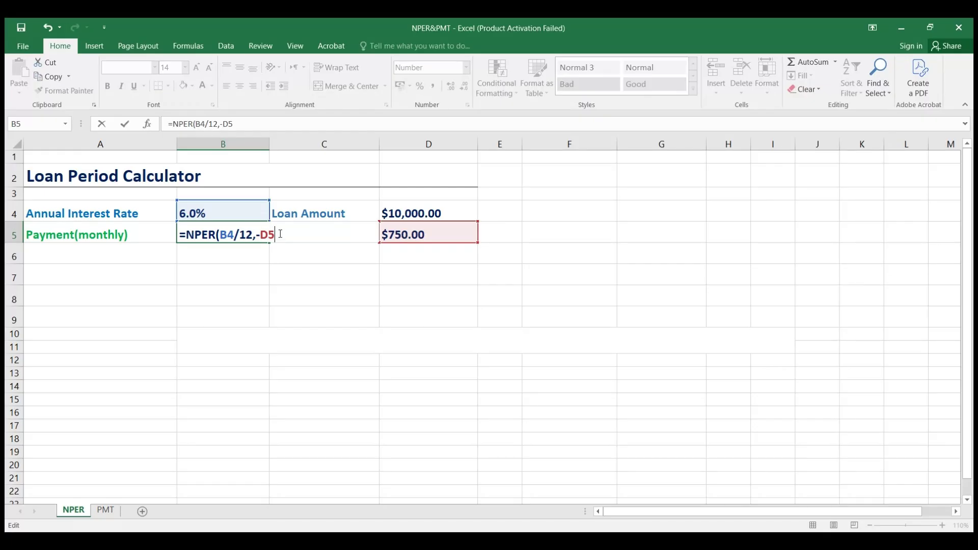
text(,)
click(420, 213)
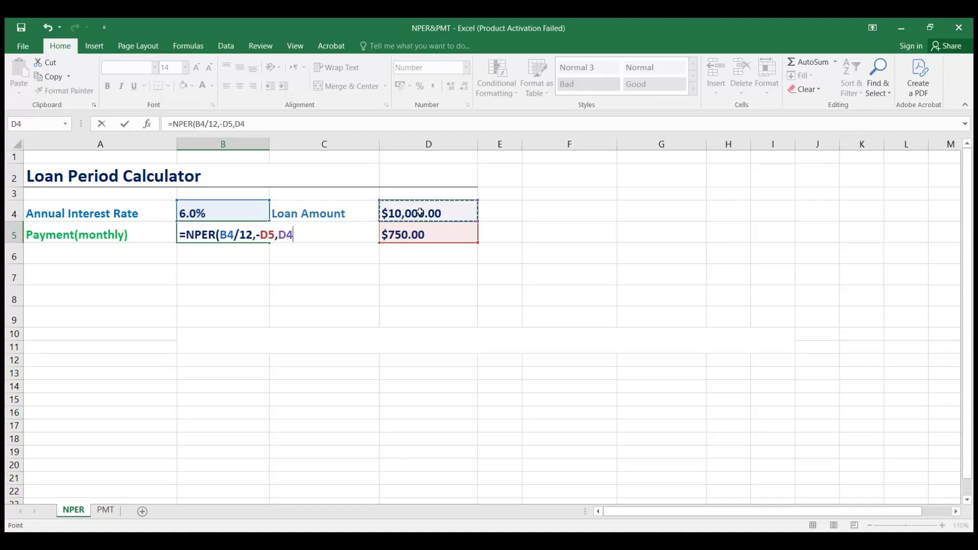
text(,0,)
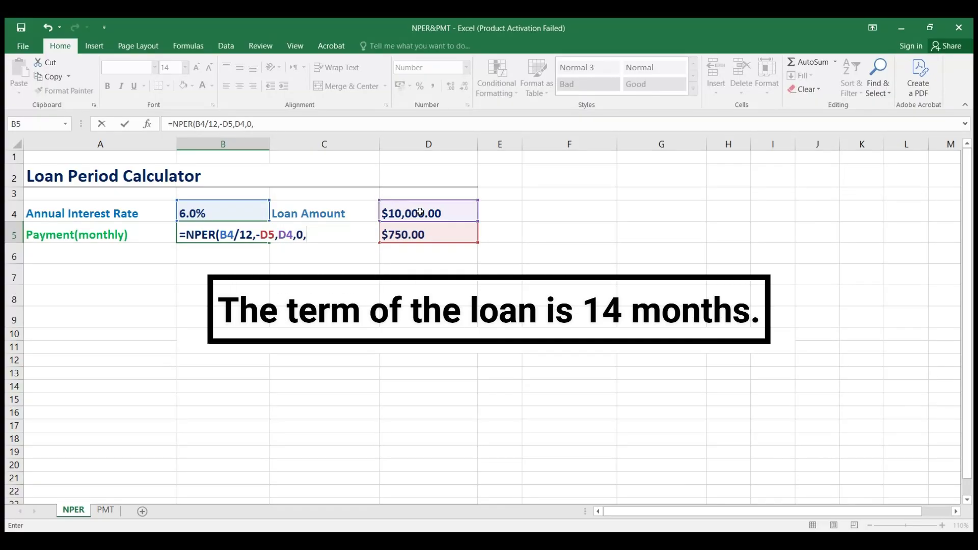
text(0)
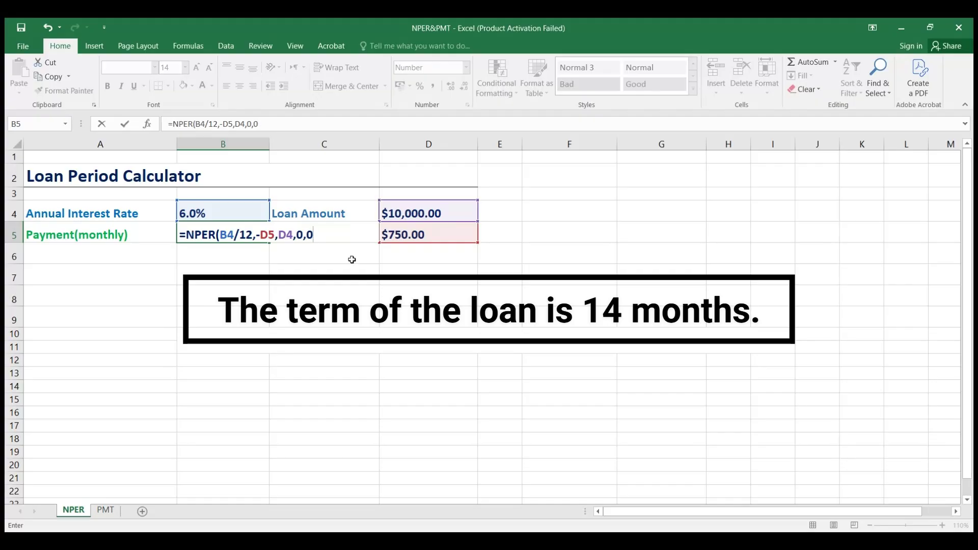
key(Return)
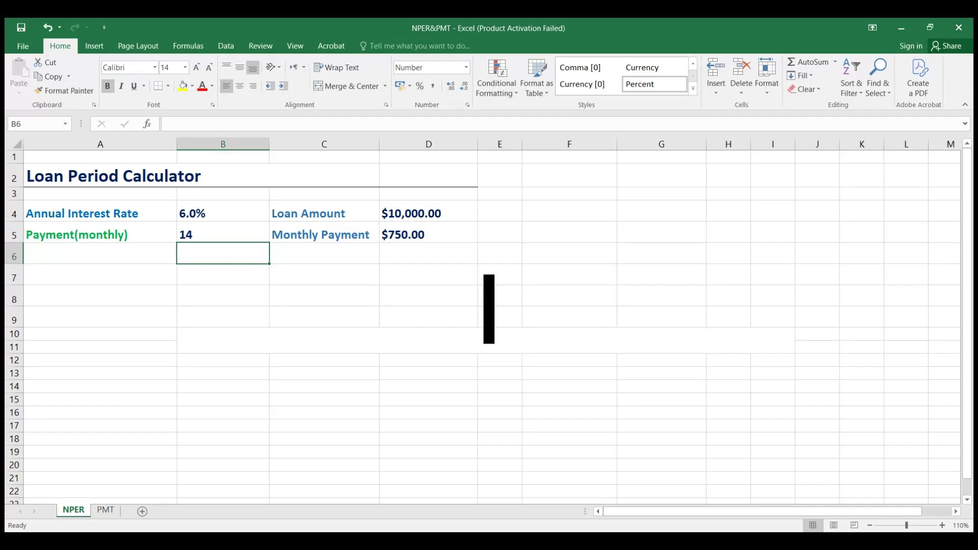
- On the PMT sheet, start a PMT formula in cell B6 with B4/12 as the rate
click(105, 510)
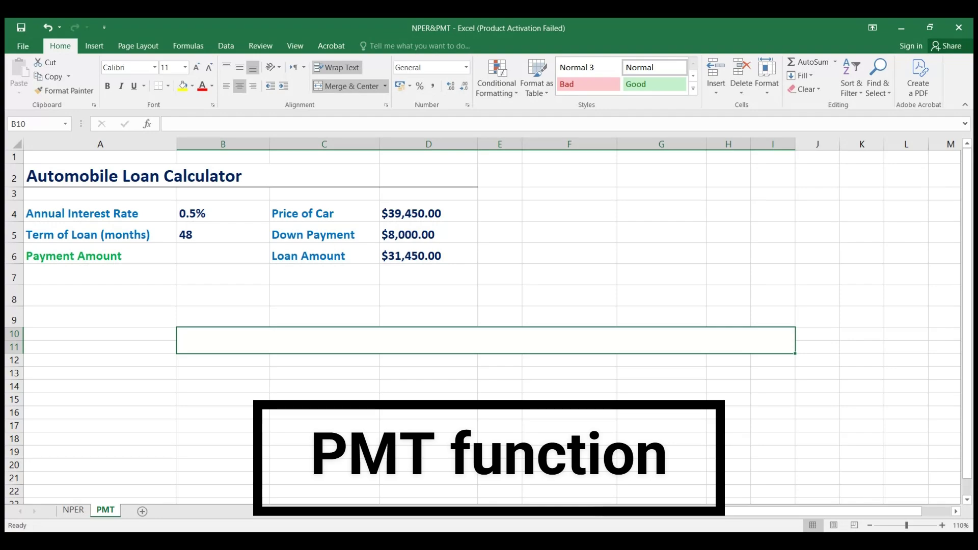
scroll(489, 326, down, 3)
scroll(489, 326, up, 2)
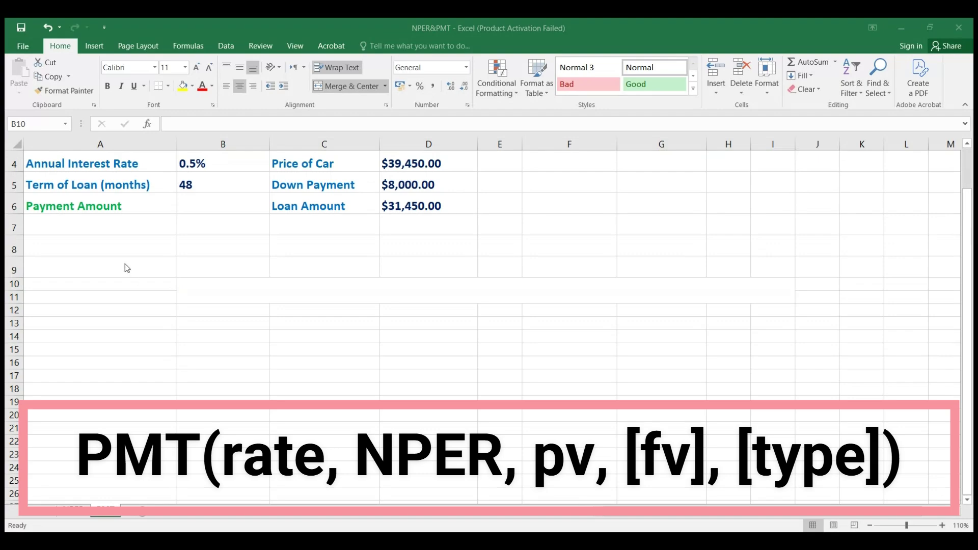
click(211, 204)
click(211, 204)
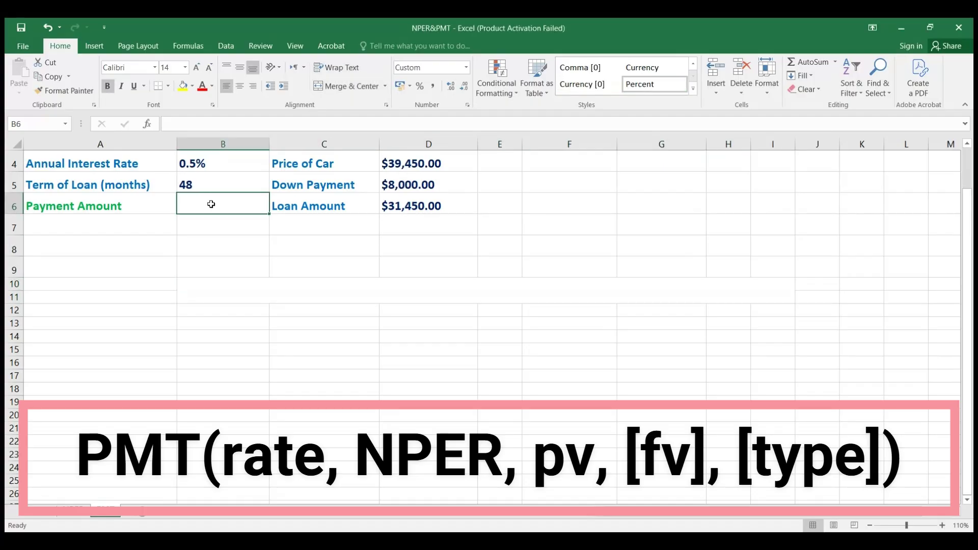
double_click(219, 203)
text(=pm)
key(Tab)
scroll(212, 225, up, 1)
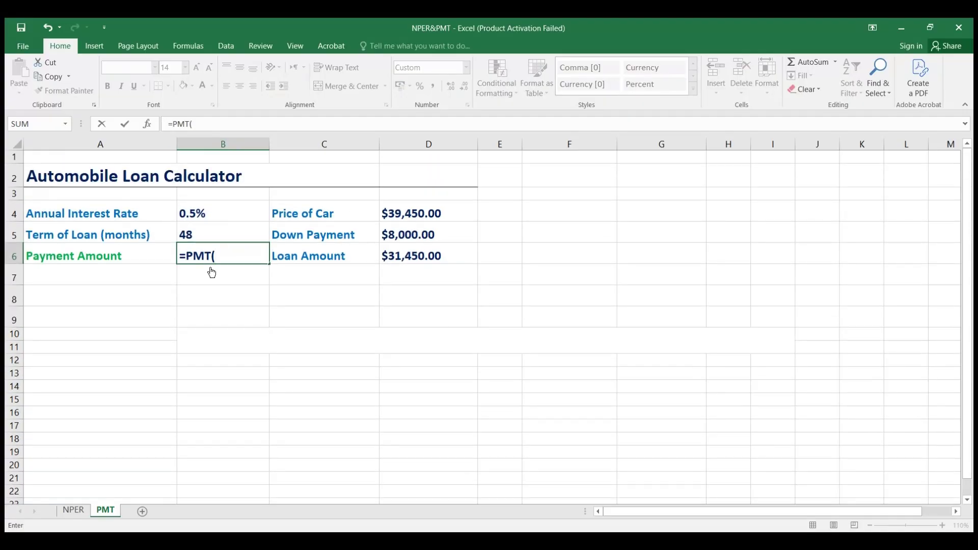
click(228, 213)
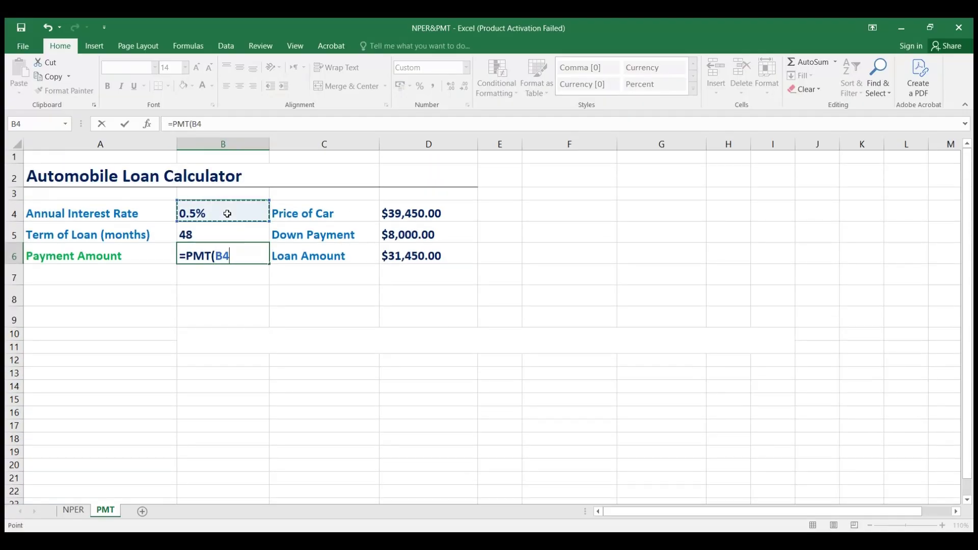
text(/12,)
- Complete the PMT formula with B5 as the number of periods, D6 as the present value, and 0 for both future value and type
click(206, 237)
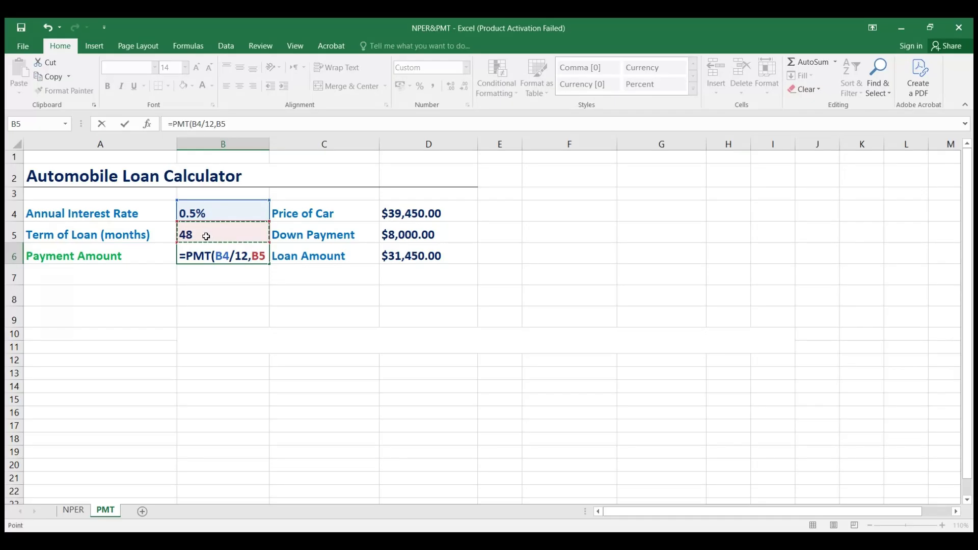
text(,)
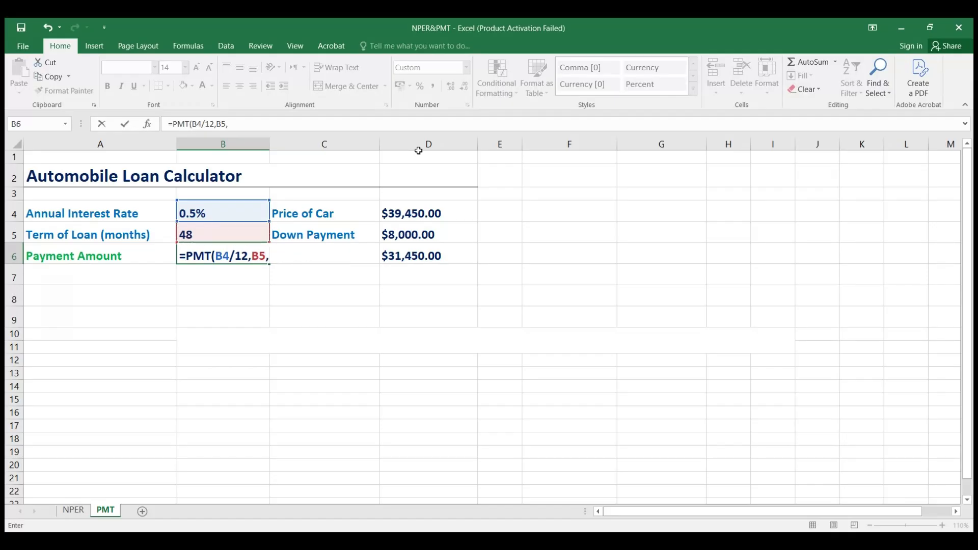
click(434, 256)
text(,)
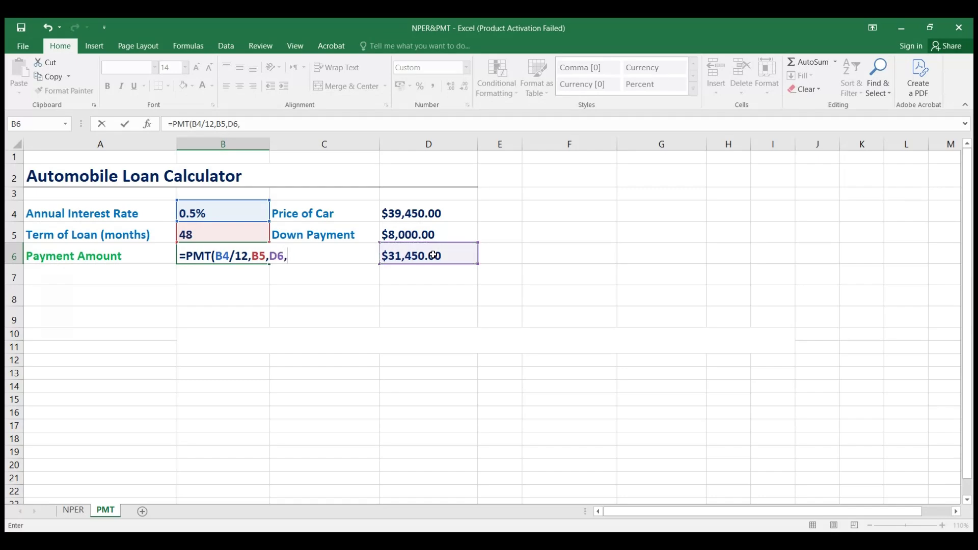
text(0,0)
key(Return)
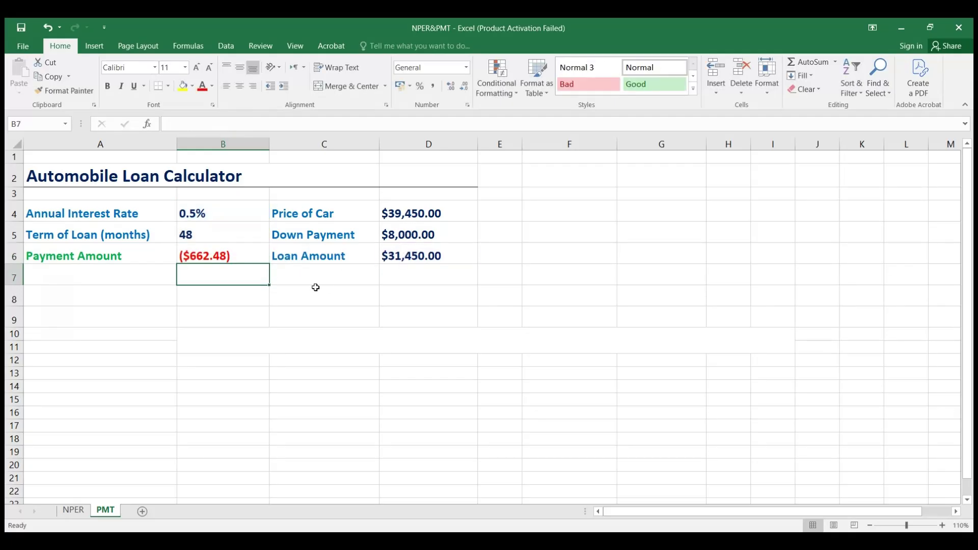